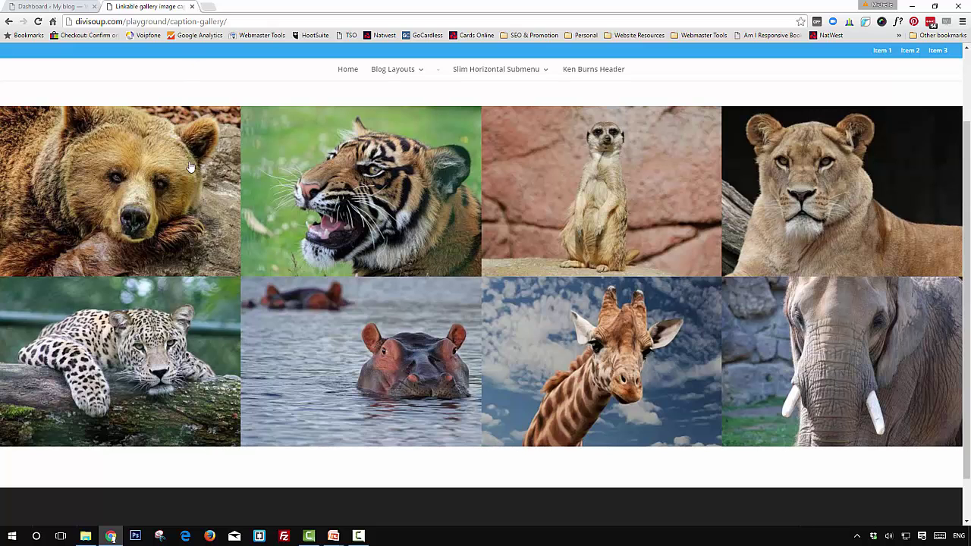
Add a new page from the WordPress dashboard and enable the Divi Builder for it
{"action": "mouse_move", "coordinate": [192, 179]}
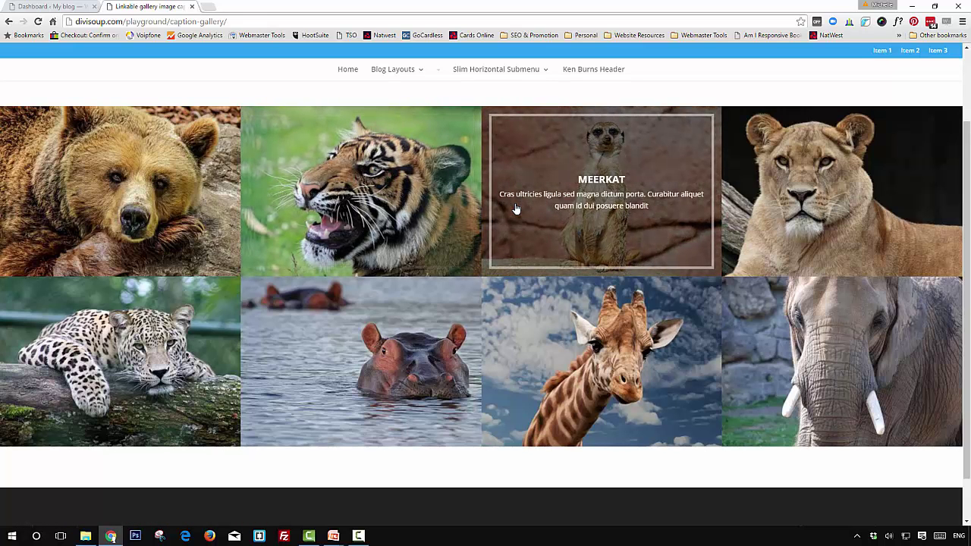
{"action": "left_click", "coordinate": [42, 8]}
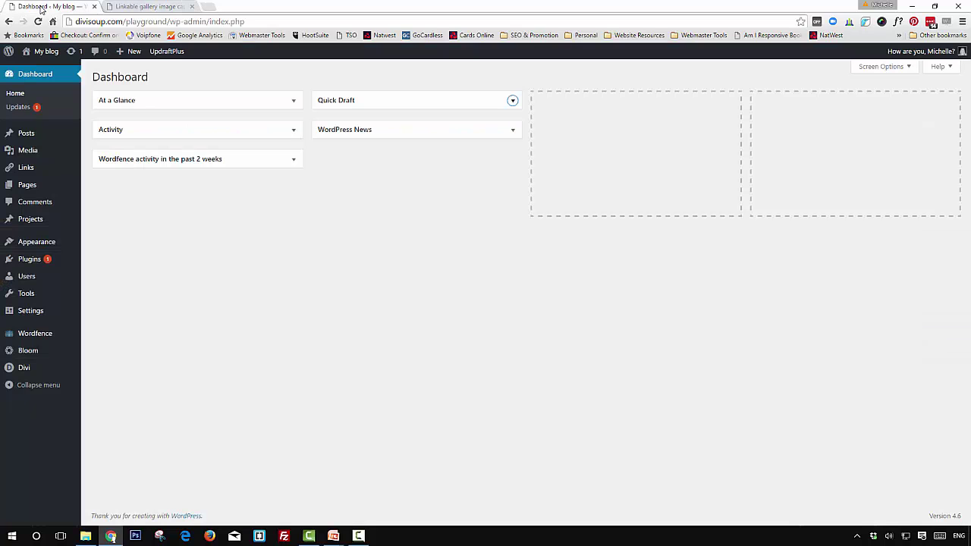
{"action": "mouse_move", "coordinate": [44, 191]}
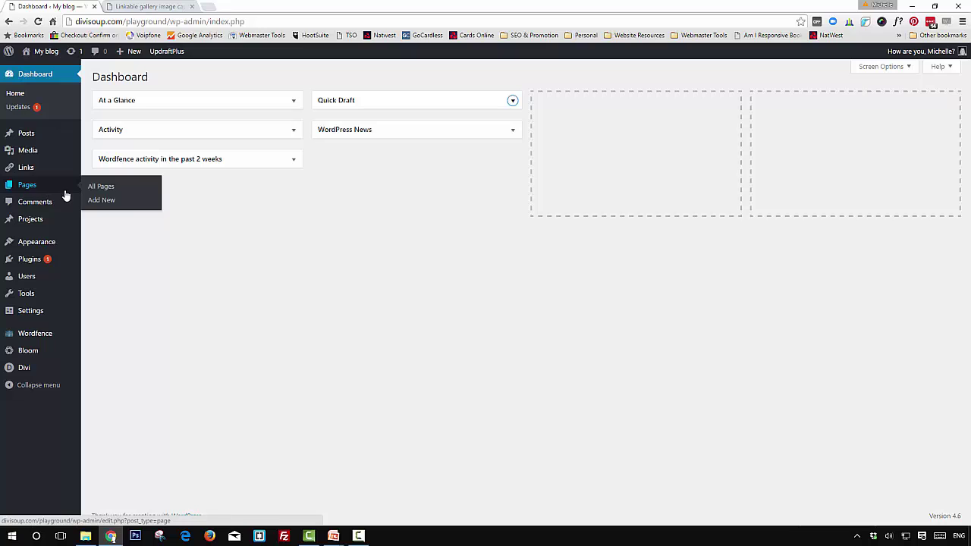
{"action": "left_click", "coordinate": [102, 201]}
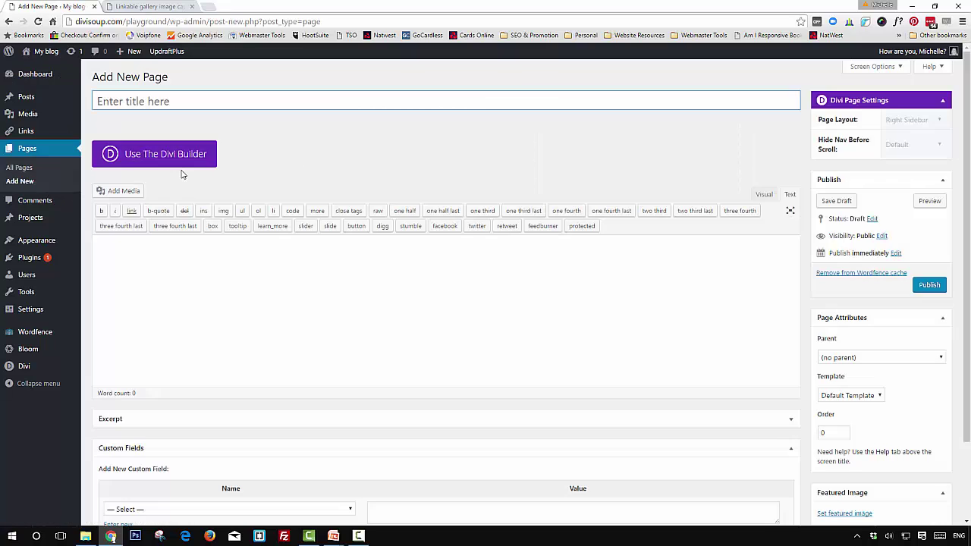
{"action": "left_click", "coordinate": [177, 157]}
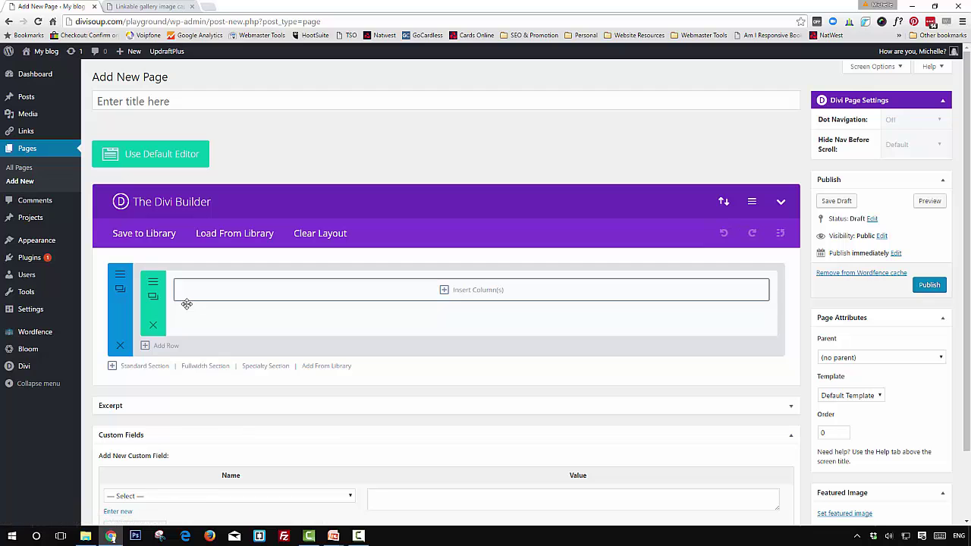
Give the empty row a single full-width column and insert a Gallery module into it
{"action": "left_click", "coordinate": [463, 293]}
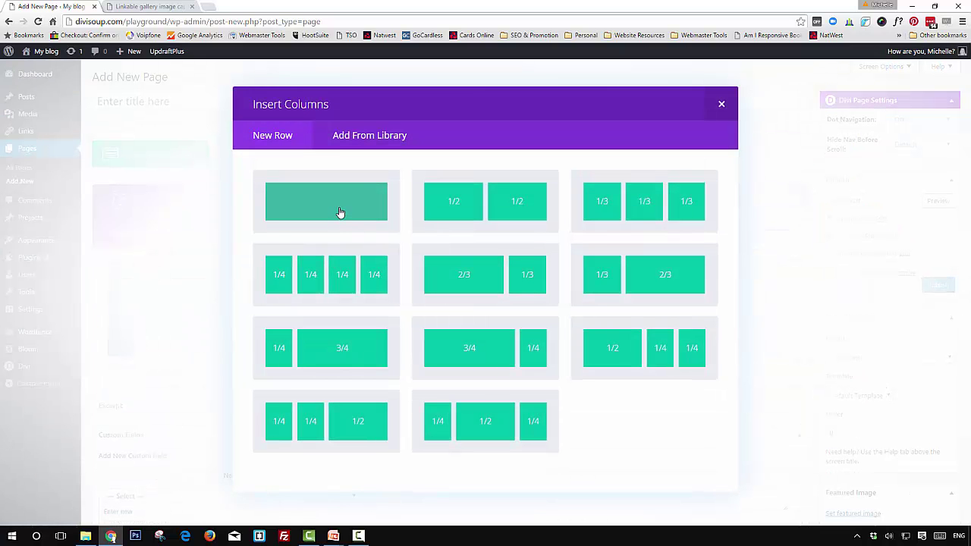
{"action": "left_click", "coordinate": [340, 213]}
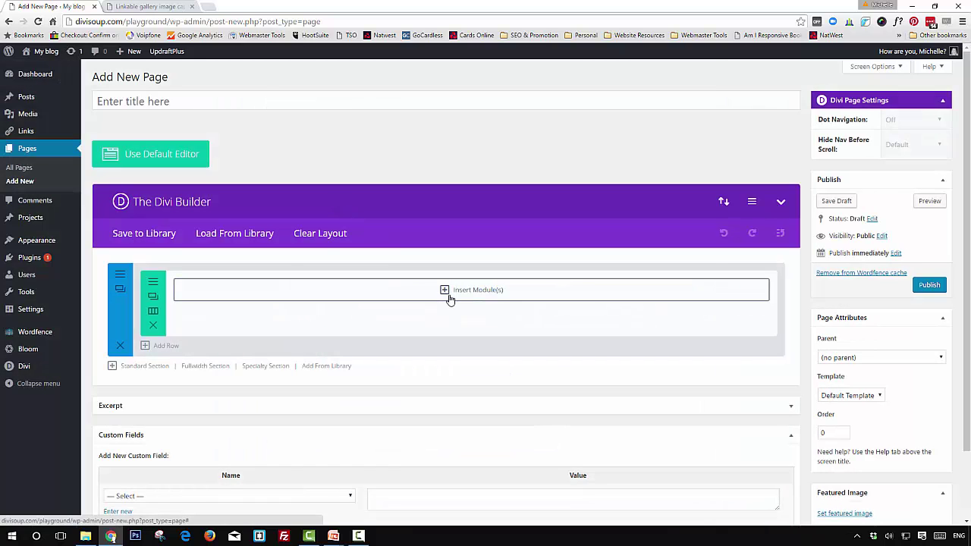
{"action": "left_click", "coordinate": [449, 300]}
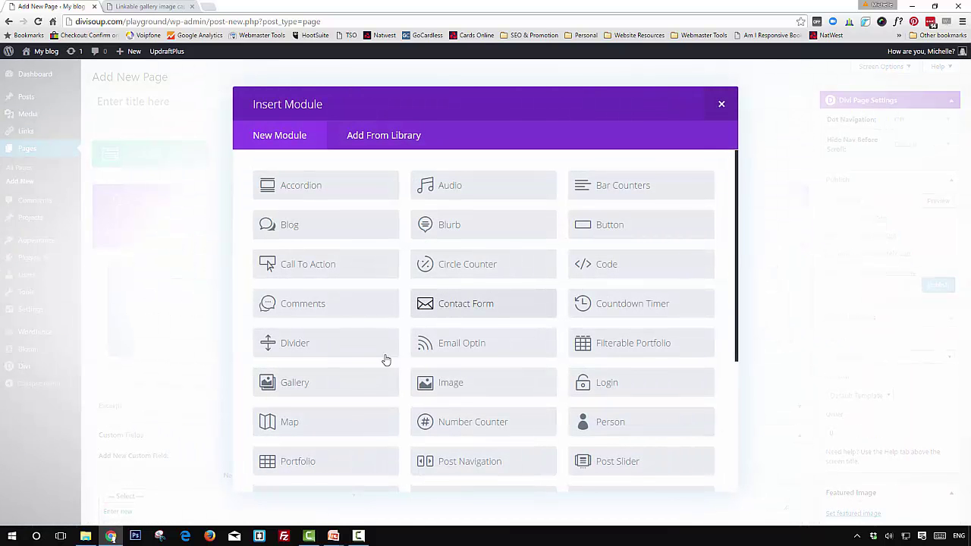
{"action": "left_click", "coordinate": [345, 392]}
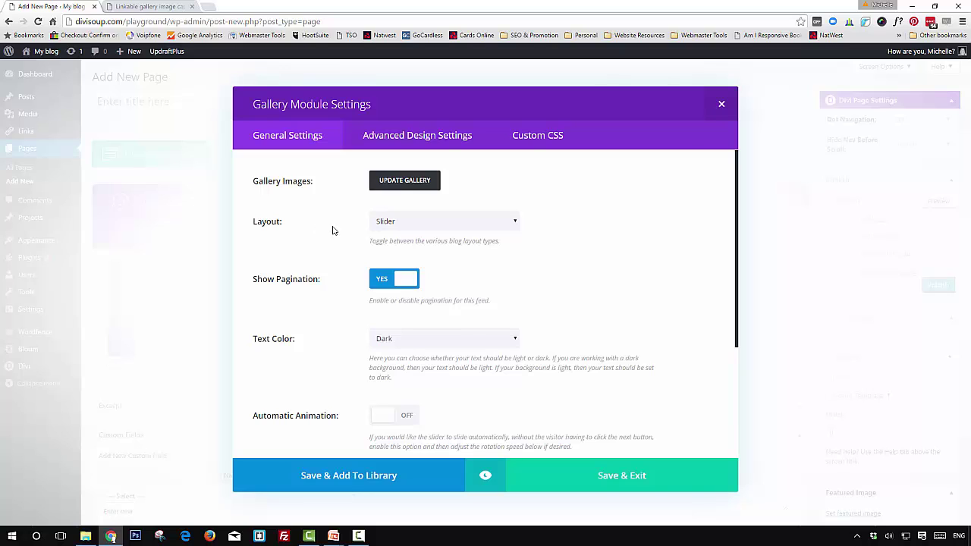
Set the gallery layout to Grid with 8 images per page and save the module
{"action": "left_click", "coordinate": [402, 226]}
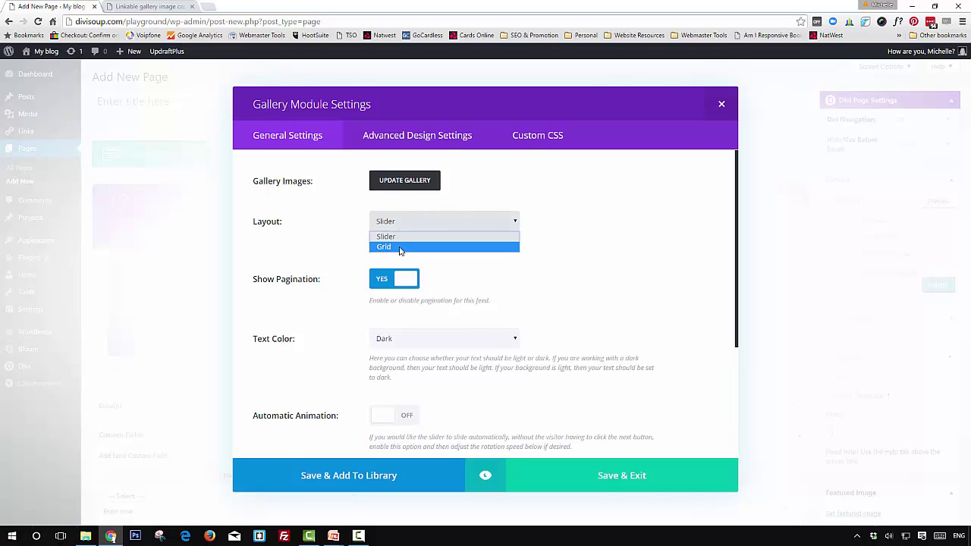
{"action": "left_click", "coordinate": [400, 247]}
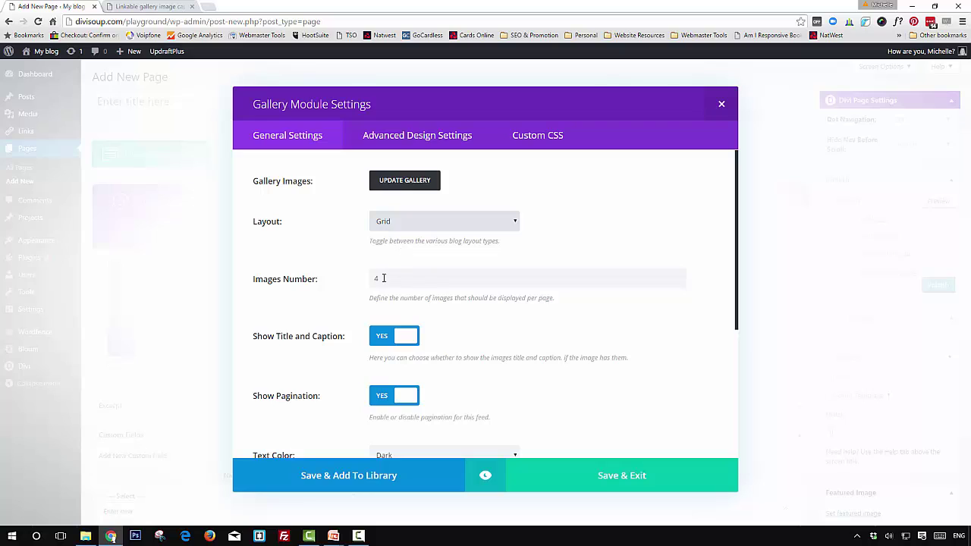
{"action": "double_click", "coordinate": [379, 279]}
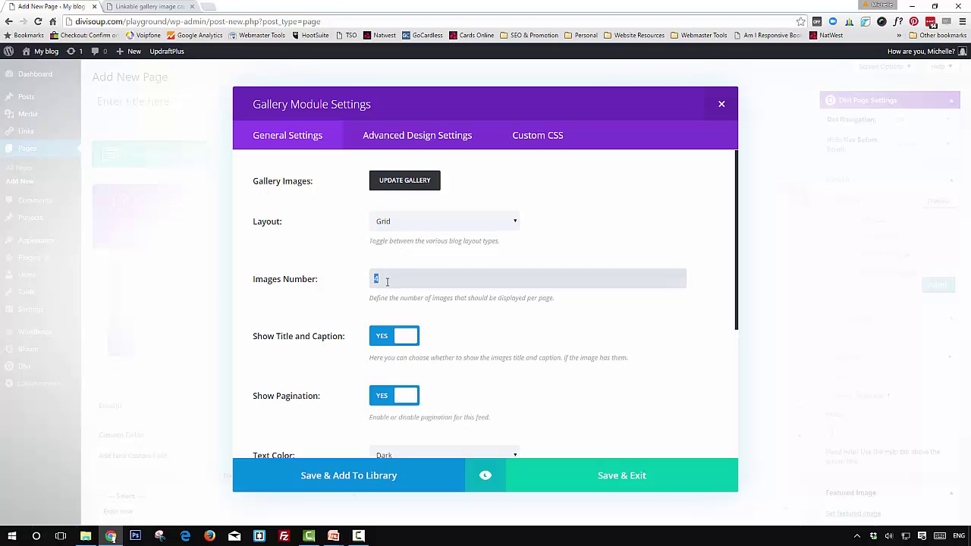
{"action": "type", "text": "8"}
{"action": "left_click", "coordinate": [605, 481]}
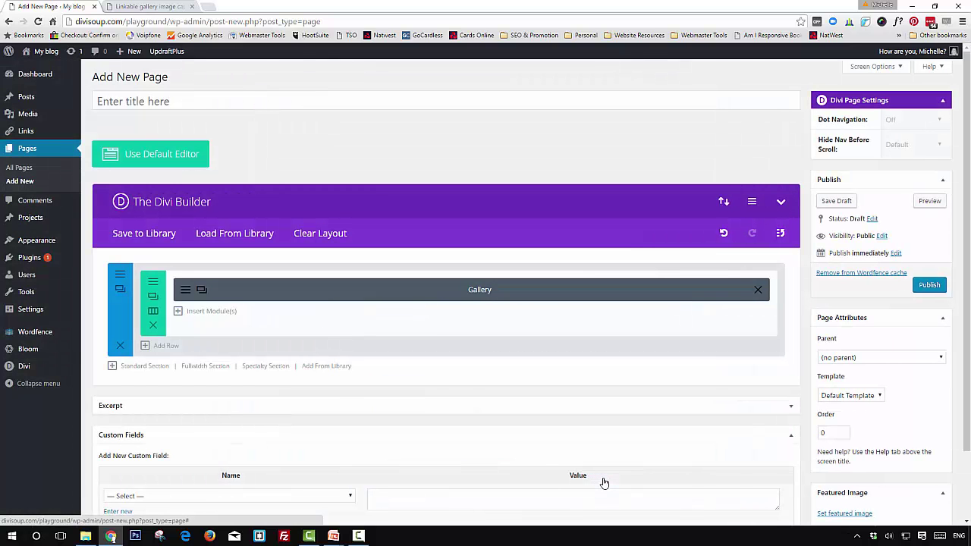
Make the gallery's row fullwidth, use a custom gutter width of 1, and save the row settings
{"action": "left_click", "coordinate": [153, 284]}
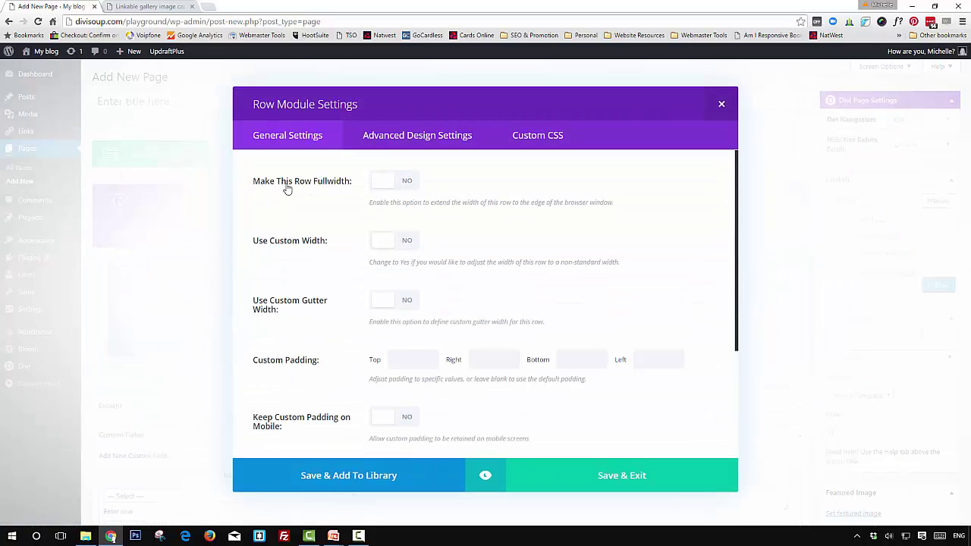
{"action": "left_click", "coordinate": [408, 181]}
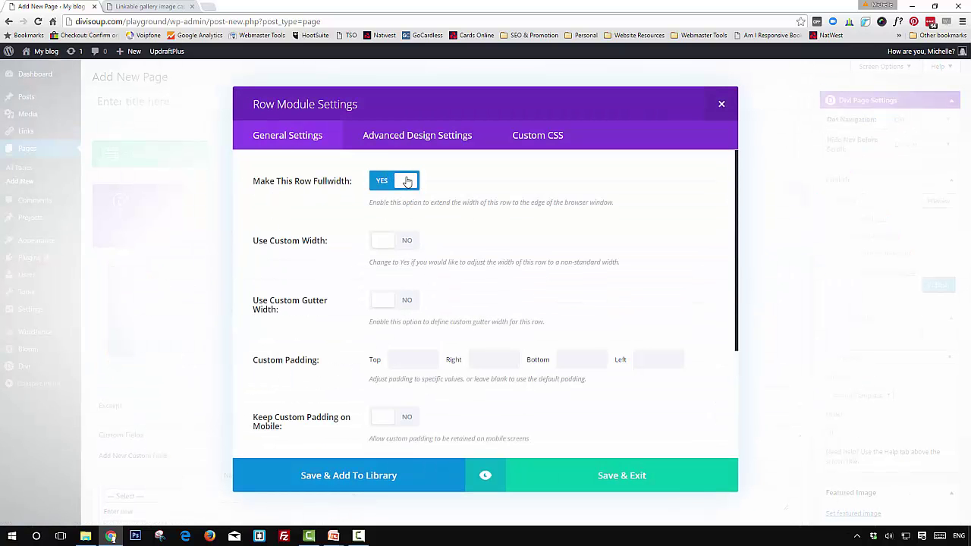
{"action": "left_click", "coordinate": [409, 305]}
{"action": "left_click", "coordinate": [372, 361]}
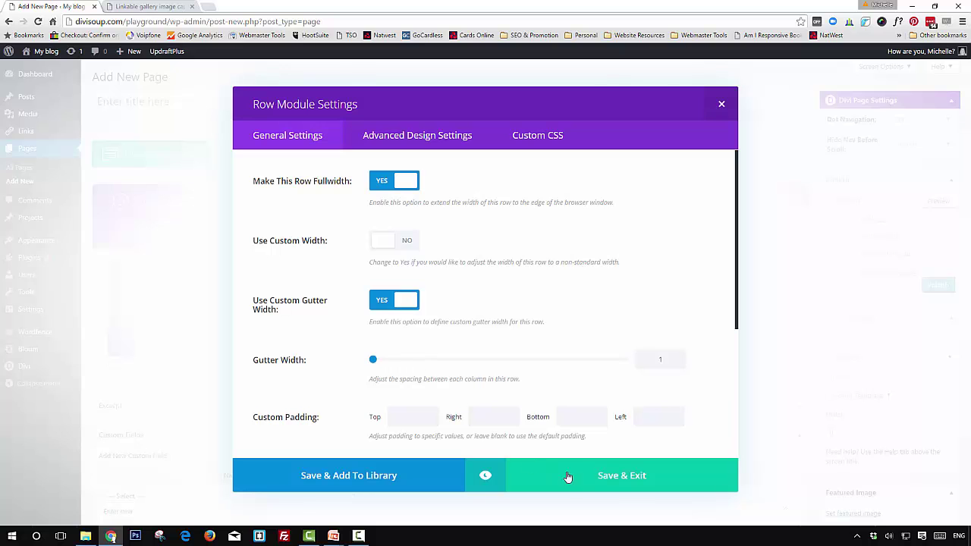
{"action": "left_click", "coordinate": [621, 476]}
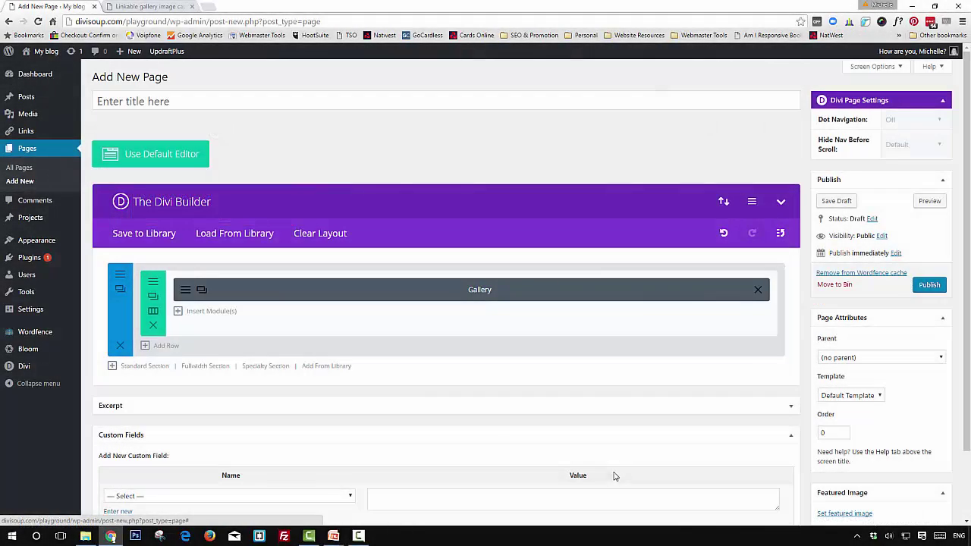
Add the bear, tiger, meerkat, lion, leopard, hippo, giraffe and elephant images from the media library to the gallery
{"action": "left_click", "coordinate": [185, 289]}
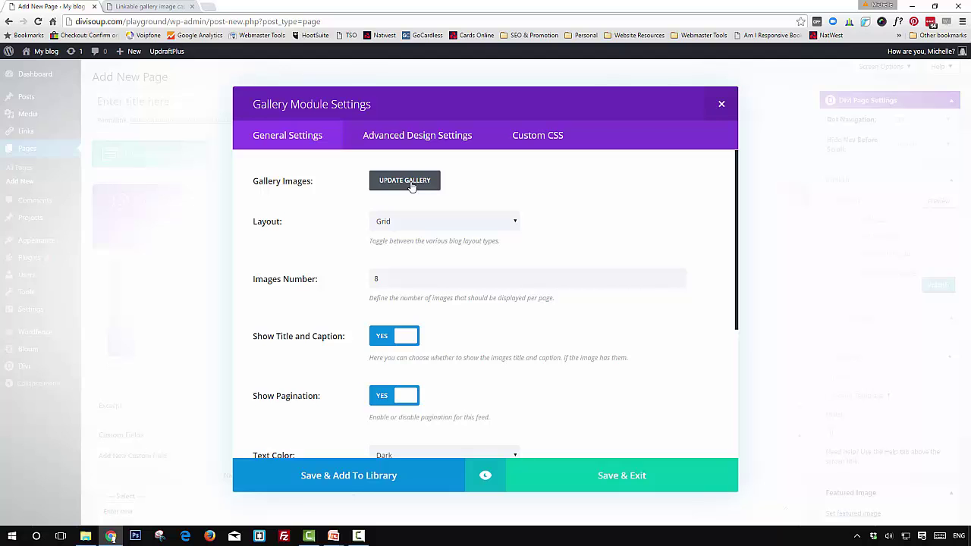
{"action": "left_click", "coordinate": [411, 185]}
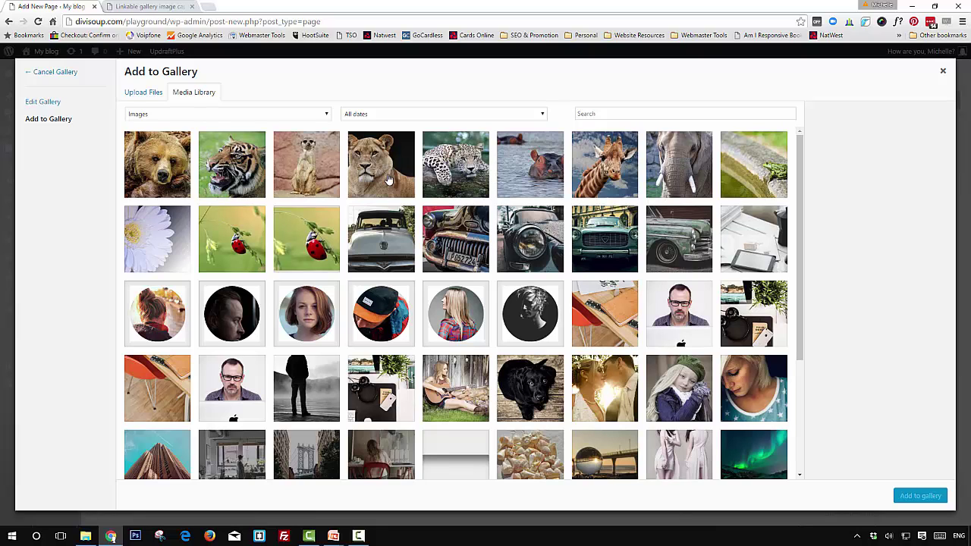
{"action": "left_click", "coordinate": [150, 175]}
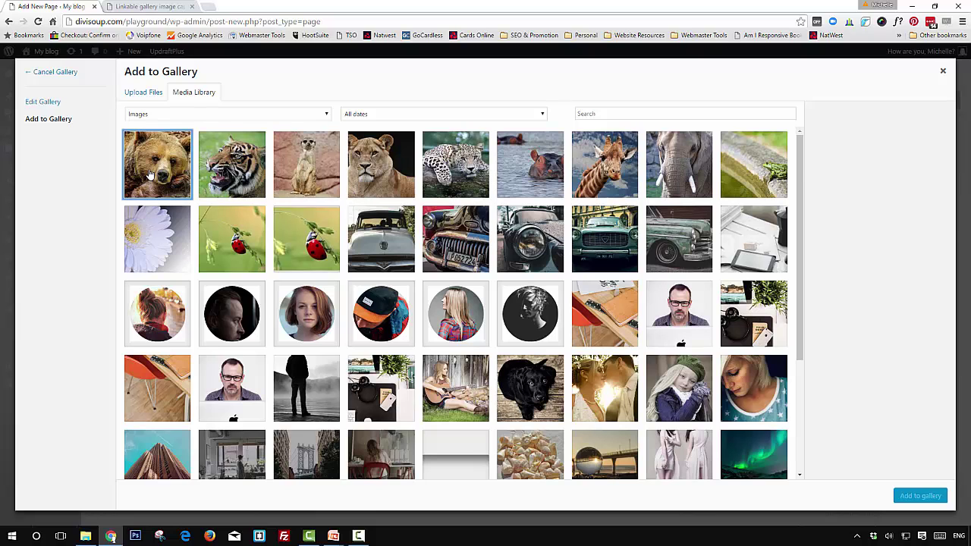
{"action": "left_click", "coordinate": [228, 168]}
{"action": "left_click", "coordinate": [307, 176]}
{"action": "left_click", "coordinate": [377, 171]}
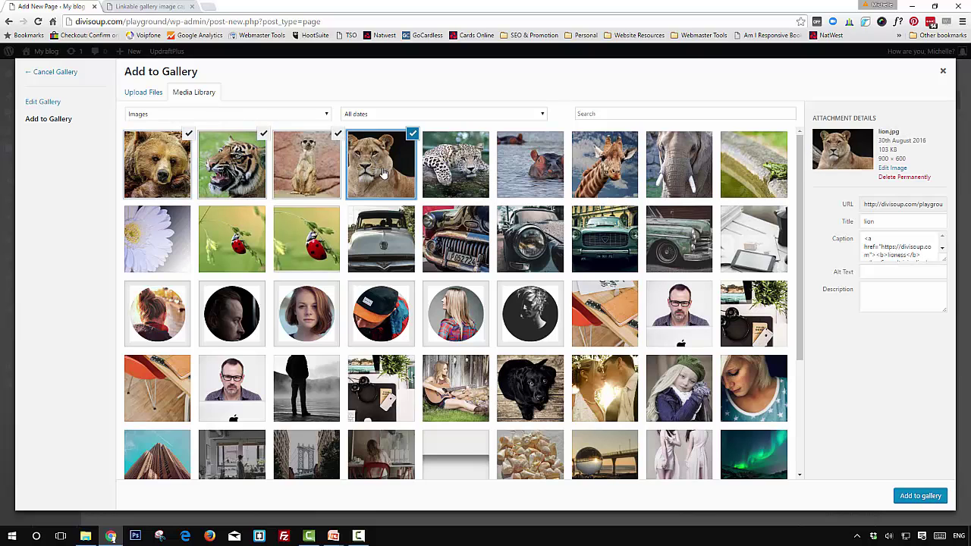
{"action": "left_click", "coordinate": [456, 173]}
{"action": "left_click", "coordinate": [528, 174]}
{"action": "left_click", "coordinate": [603, 172]}
{"action": "left_click", "coordinate": [664, 174]}
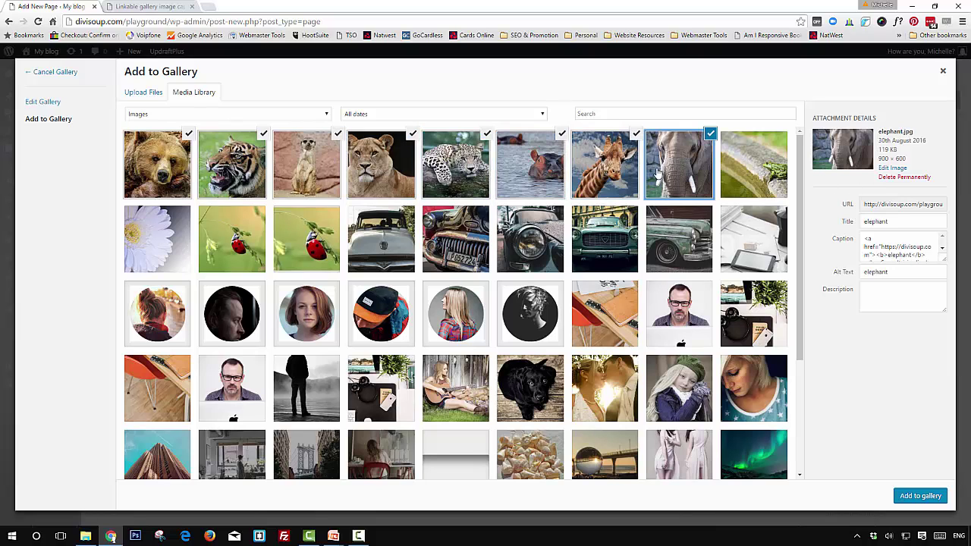
{"action": "left_click", "coordinate": [918, 498]}
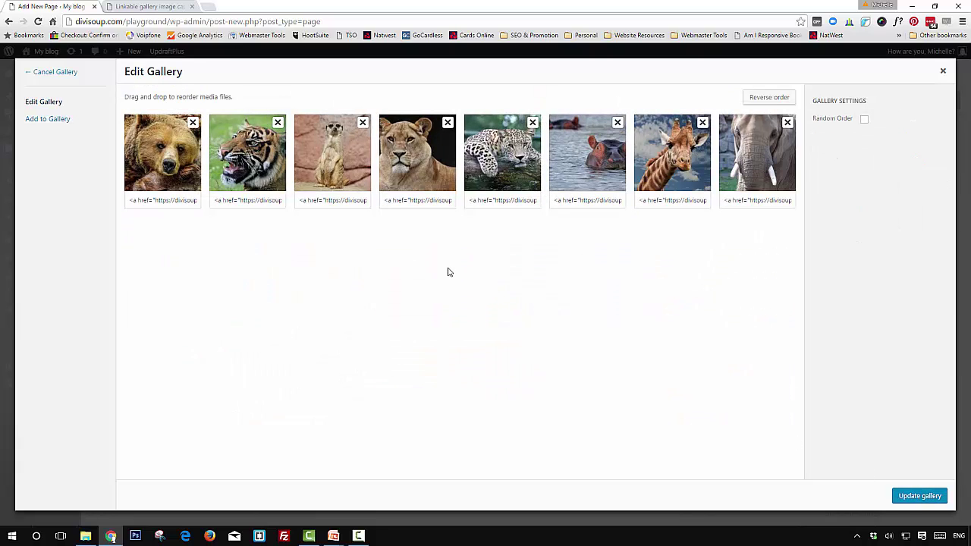
Examine the bear image's attachment details, especially the link, bold heading and description text in its caption HTML
{"action": "left_click", "coordinate": [173, 164]}
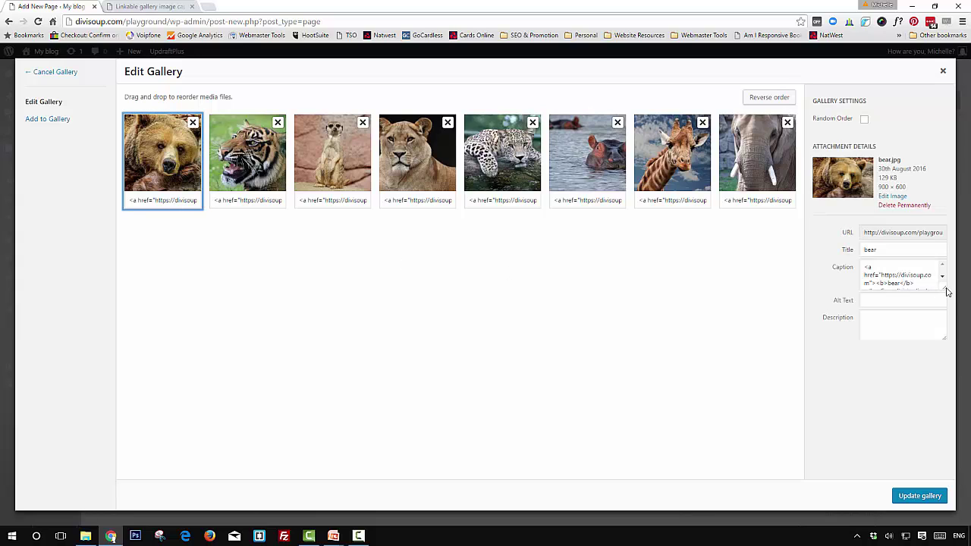
{"action": "left_click_drag", "start_coordinate": [946, 289], "coordinate": [951, 356]}
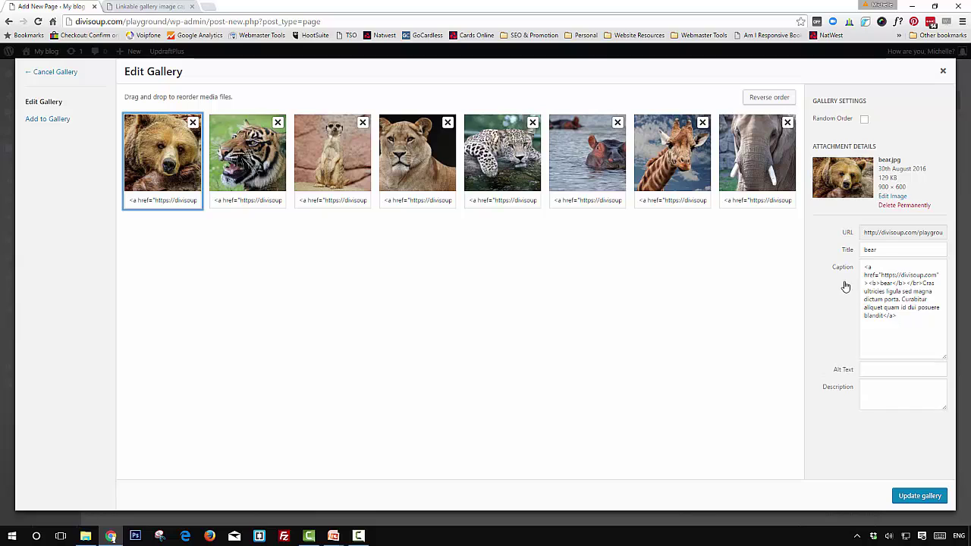
{"action": "left_click_drag", "start_coordinate": [898, 315], "coordinate": [856, 266]}
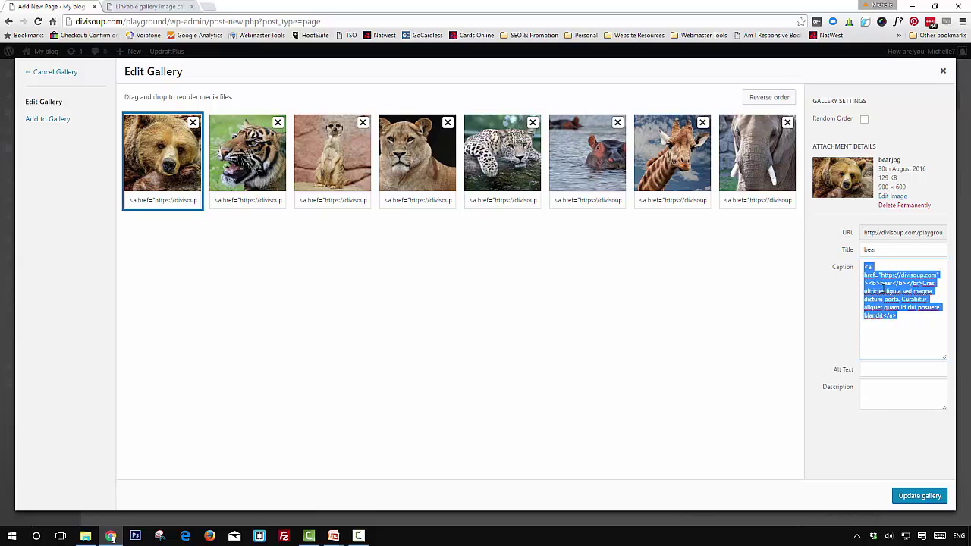
{"action": "left_click", "coordinate": [867, 250]}
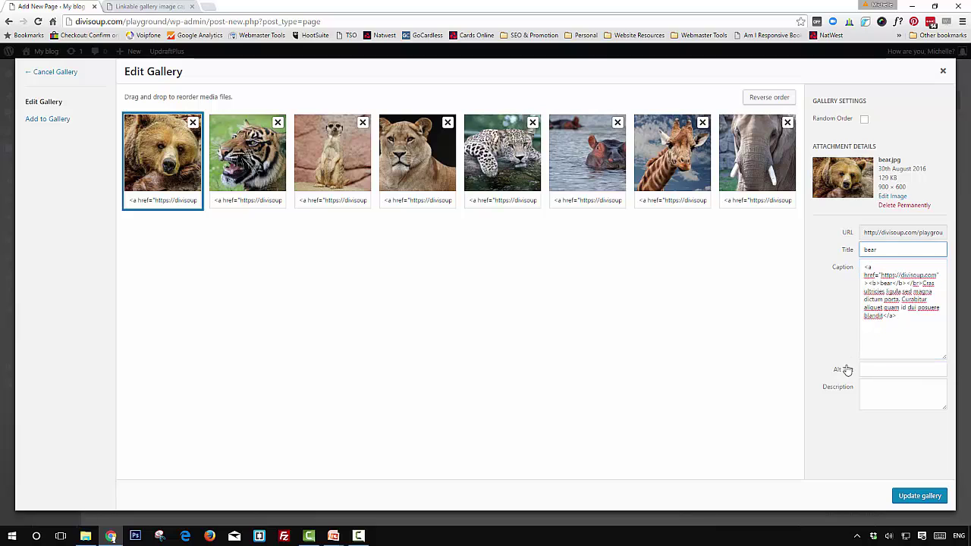
{"action": "left_click", "coordinate": [872, 369]}
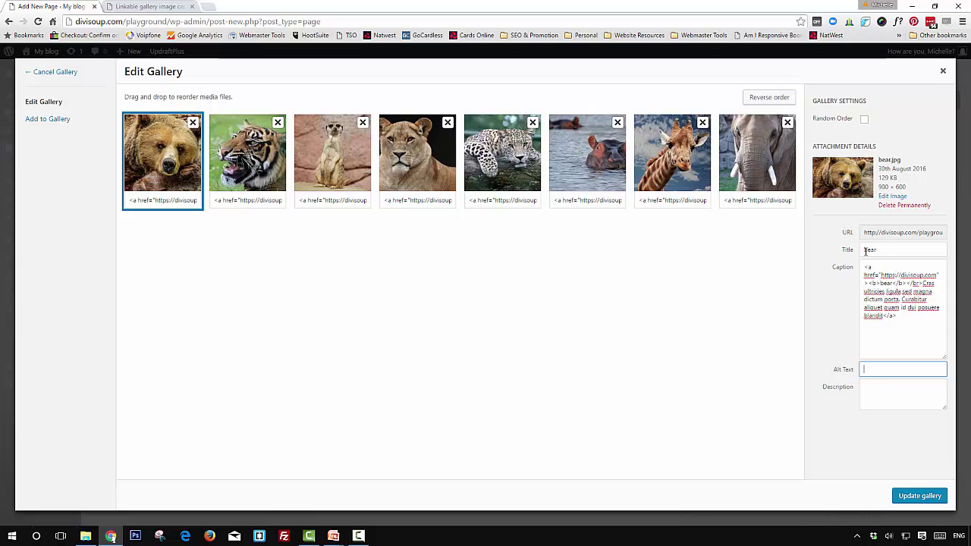
{"action": "left_click_drag", "start_coordinate": [899, 319], "coordinate": [852, 265]}
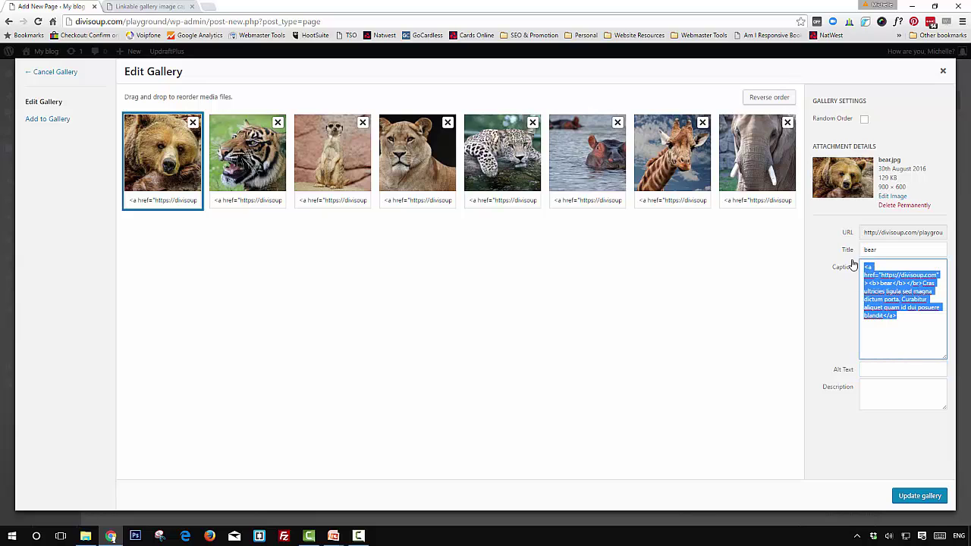
{"action": "left_click", "coordinate": [885, 282]}
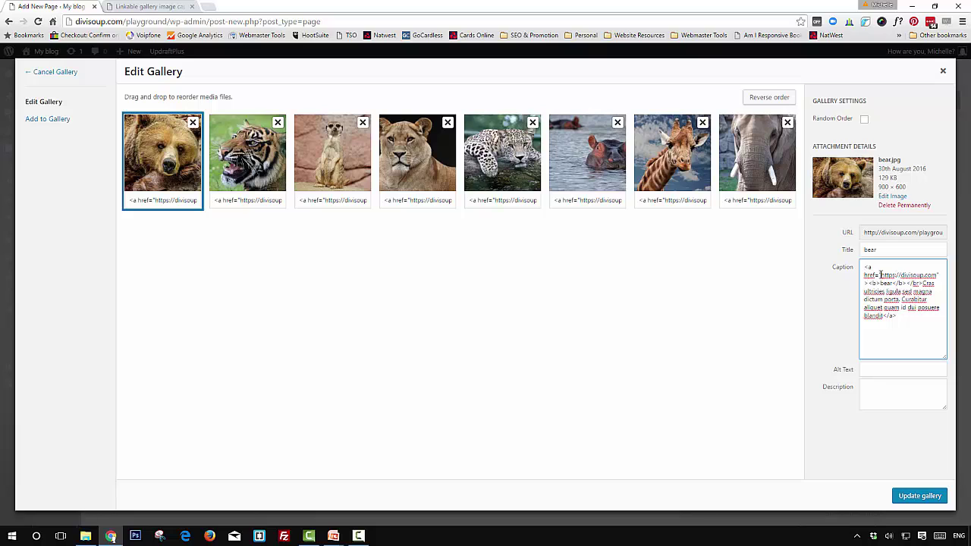
{"action": "left_click_drag", "start_coordinate": [881, 275], "coordinate": [938, 277]}
{"action": "left_click_drag", "start_coordinate": [881, 283], "coordinate": [884, 317]}
{"action": "left_click", "coordinate": [924, 284]}
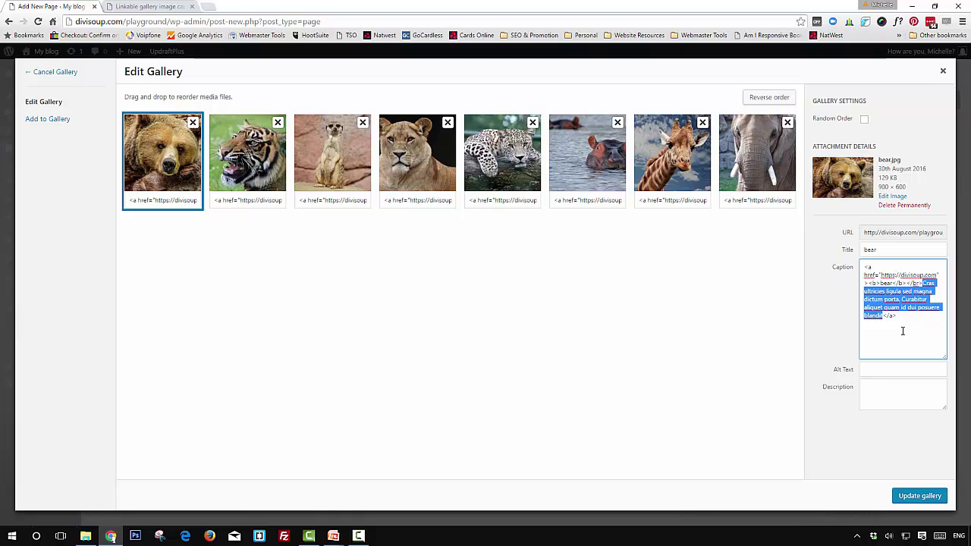
{"action": "left_click", "coordinate": [903, 331]}
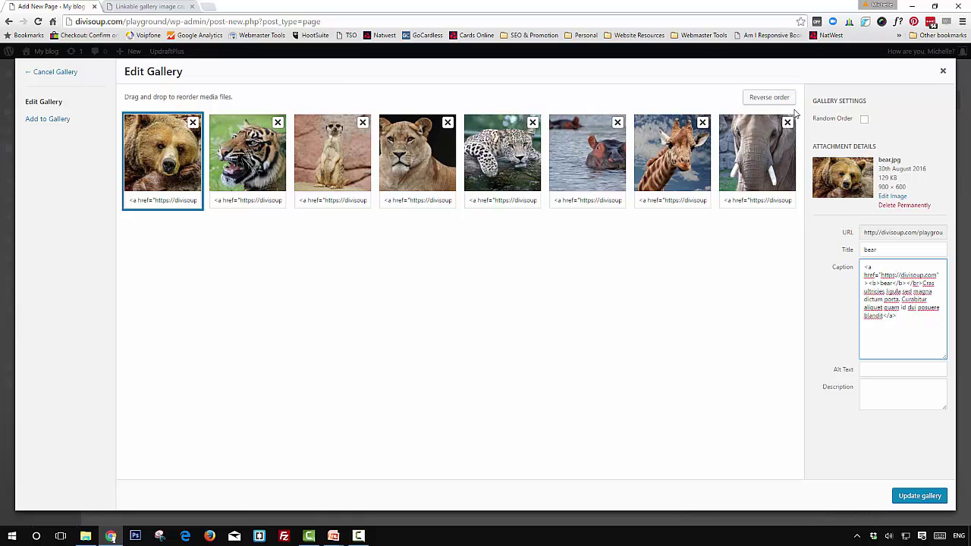
Check the caption HTML of the tiger, meerkat and lion images in the gallery
{"action": "left_click", "coordinate": [272, 153]}
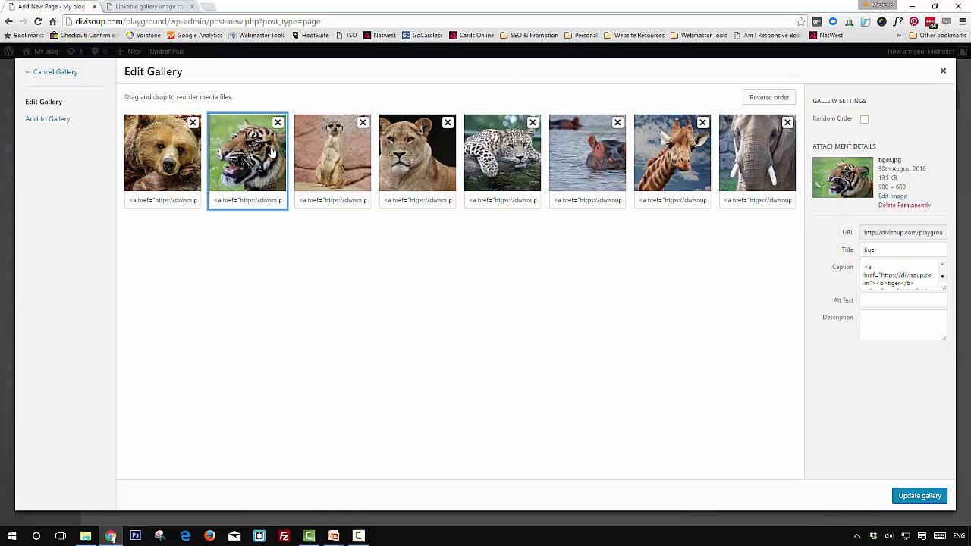
{"action": "left_click", "coordinate": [349, 172]}
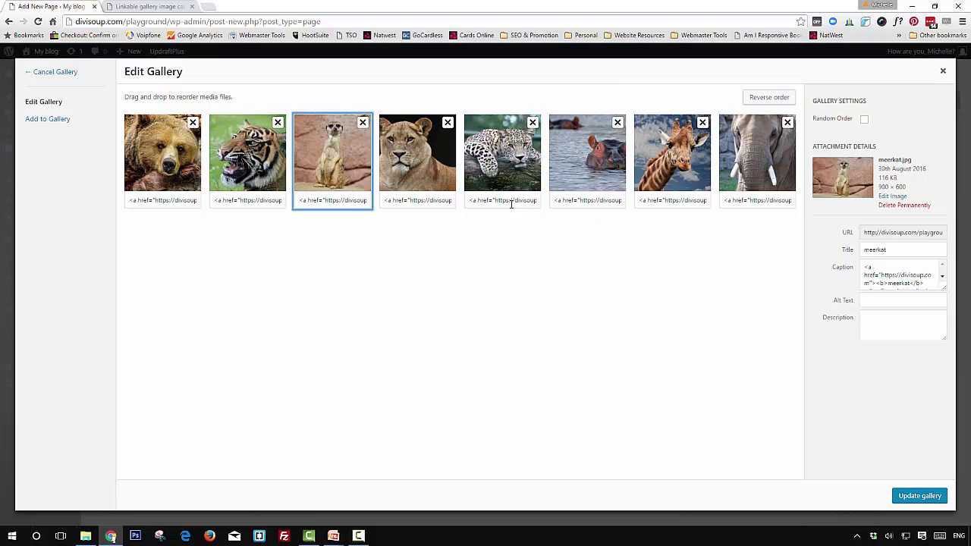
{"action": "left_click", "coordinate": [443, 178]}
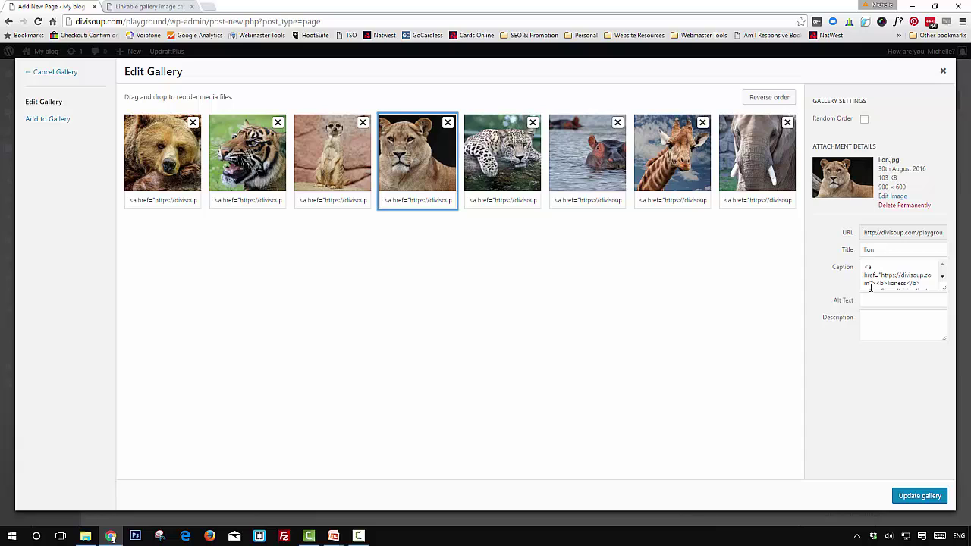
Update the gallery with the eight captioned images, save the gallery module, preview the page and return to the page editor
{"action": "left_click", "coordinate": [920, 496]}
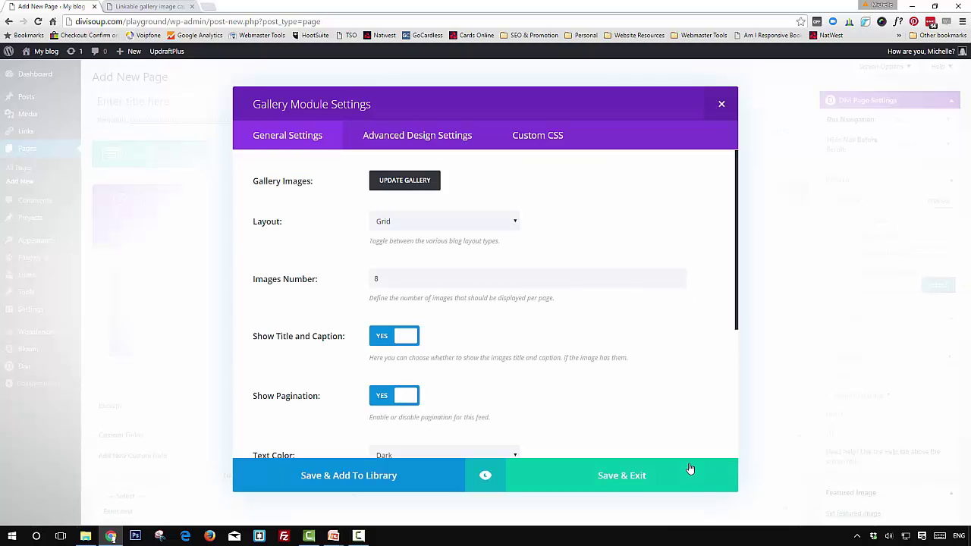
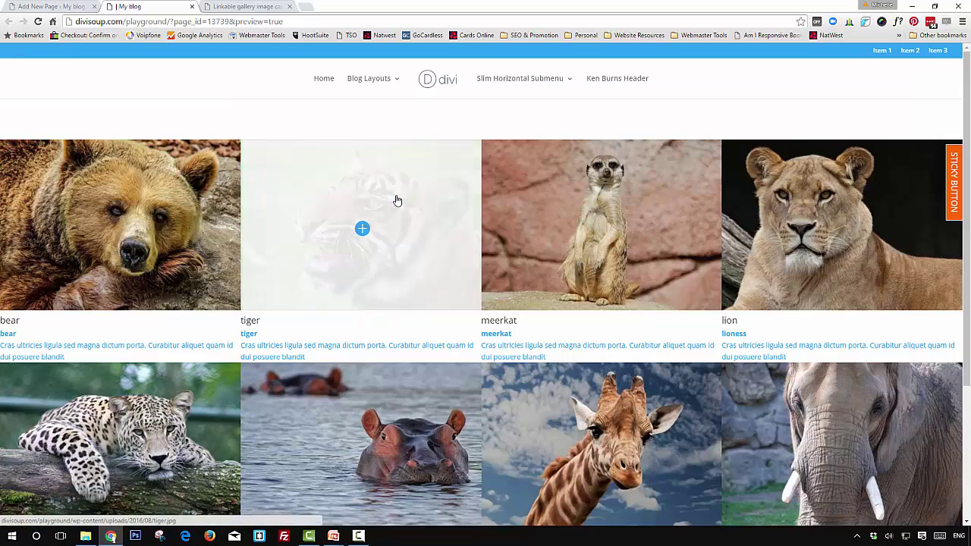
{"action": "left_click", "coordinate": [45, 7]}
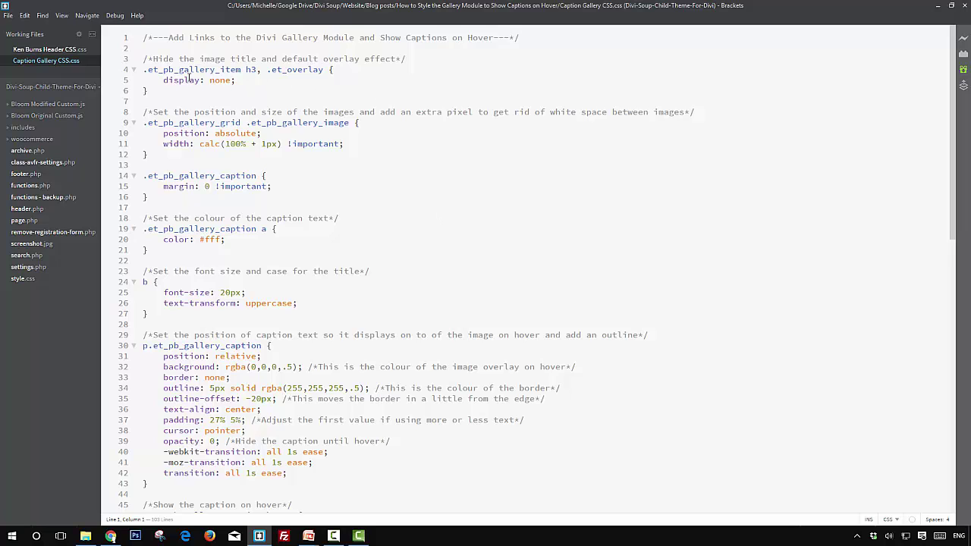
Switch to Brackets and examine the Caption Gallery CSS rules for the hidden titles, image sizing, caption colour, heading font, outlined overlay and hover opacity
{"action": "left_click_drag", "start_coordinate": [143, 69], "coordinate": [244, 79]}
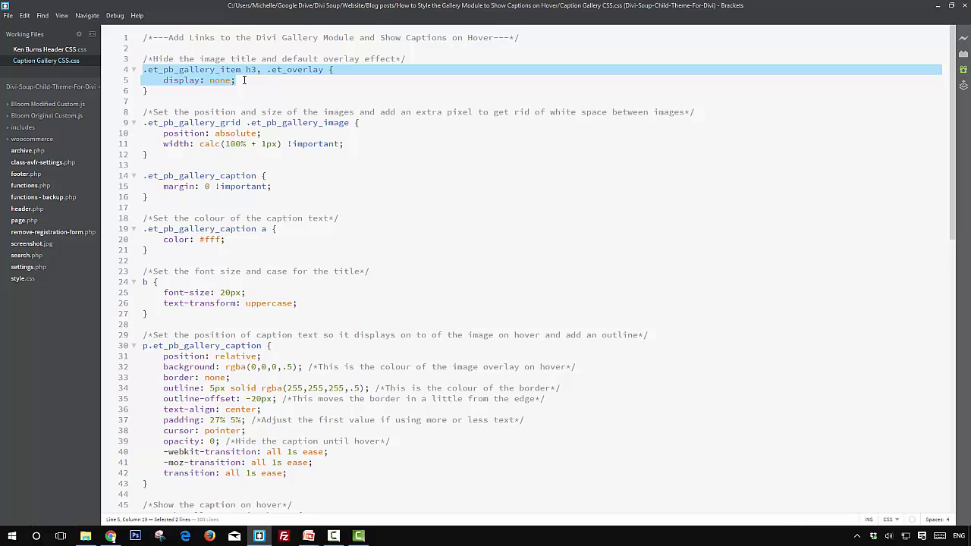
{"action": "left_click_drag", "start_coordinate": [143, 122], "coordinate": [167, 158]}
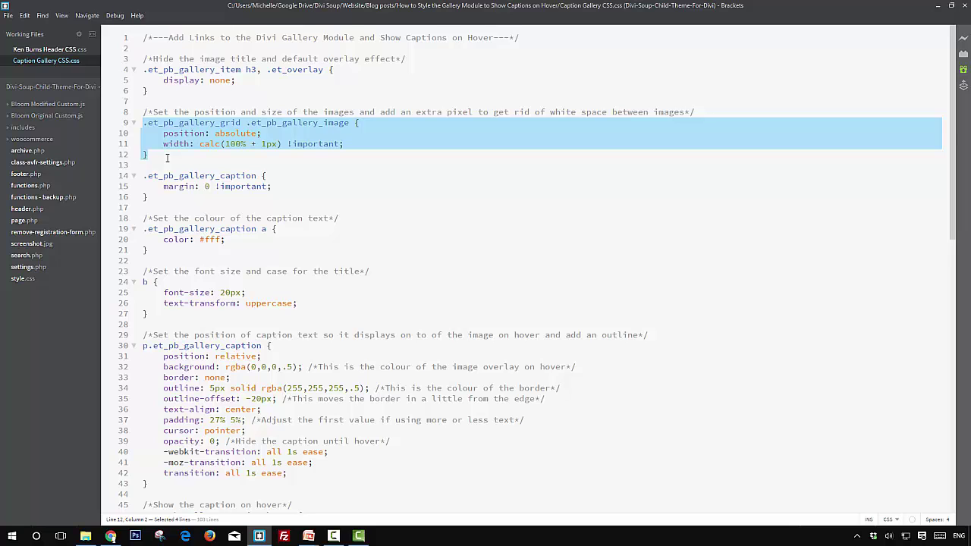
{"action": "left_click_drag", "start_coordinate": [227, 240], "coordinate": [139, 234]}
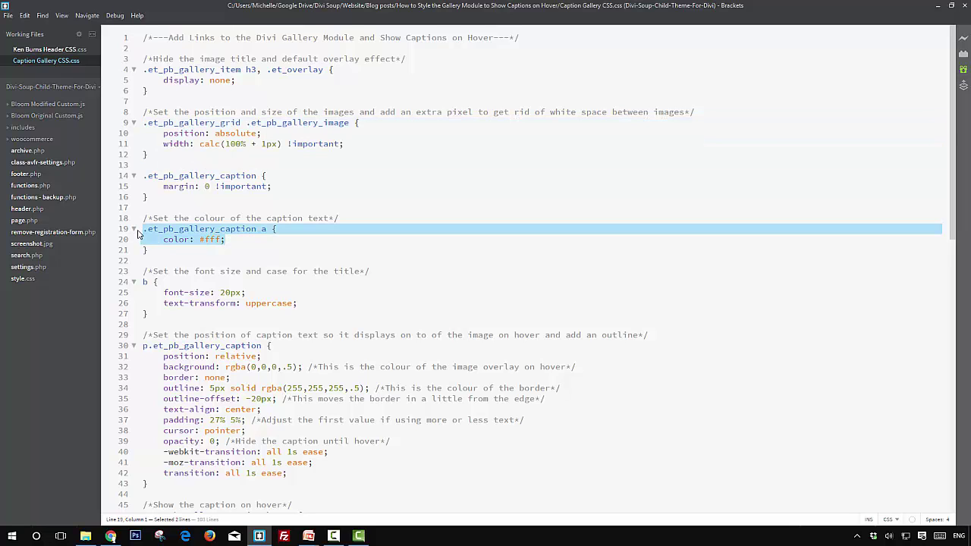
{"action": "scroll", "coordinate": [187, 232], "scroll_direction": "down", "scroll_amount": 5}
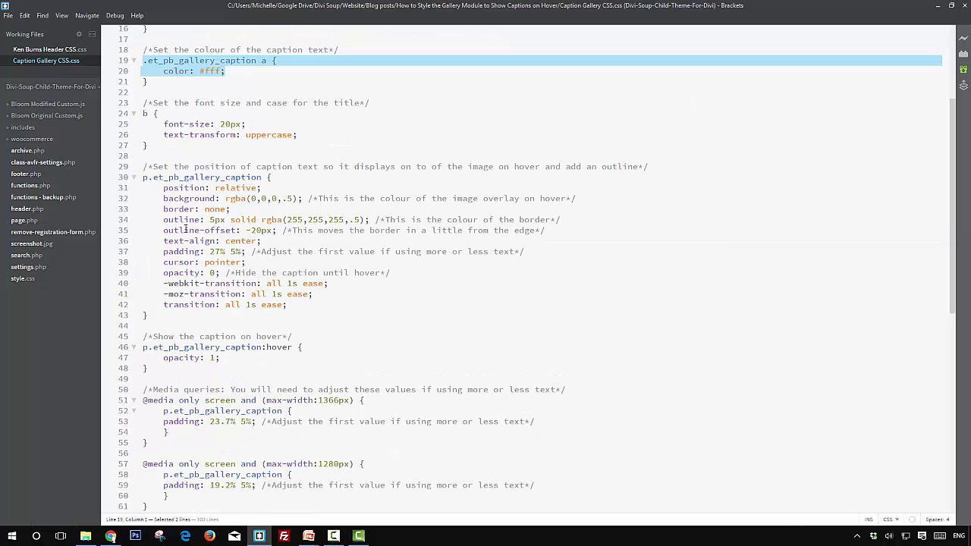
{"action": "left_click_drag", "start_coordinate": [154, 145], "coordinate": [144, 114]}
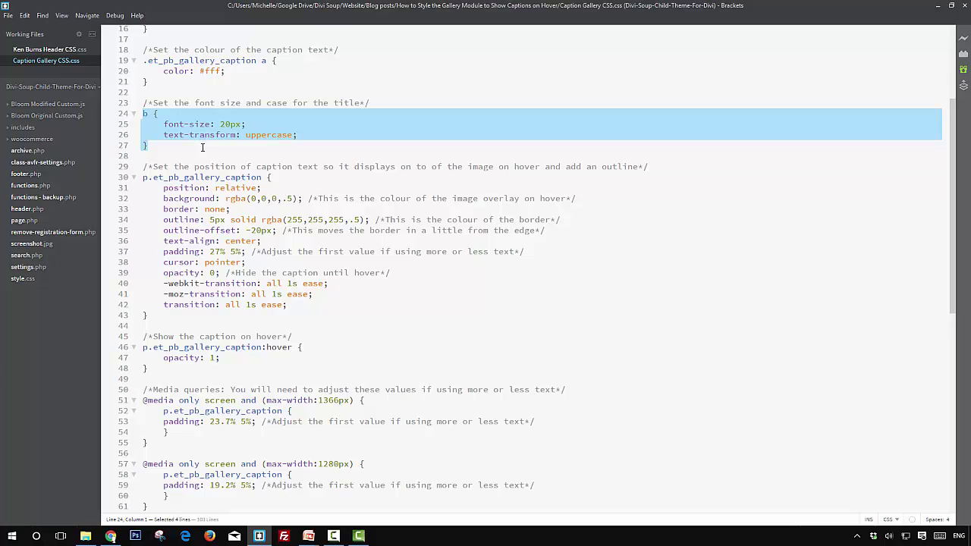
{"action": "left_click_drag", "start_coordinate": [141, 178], "coordinate": [185, 316]}
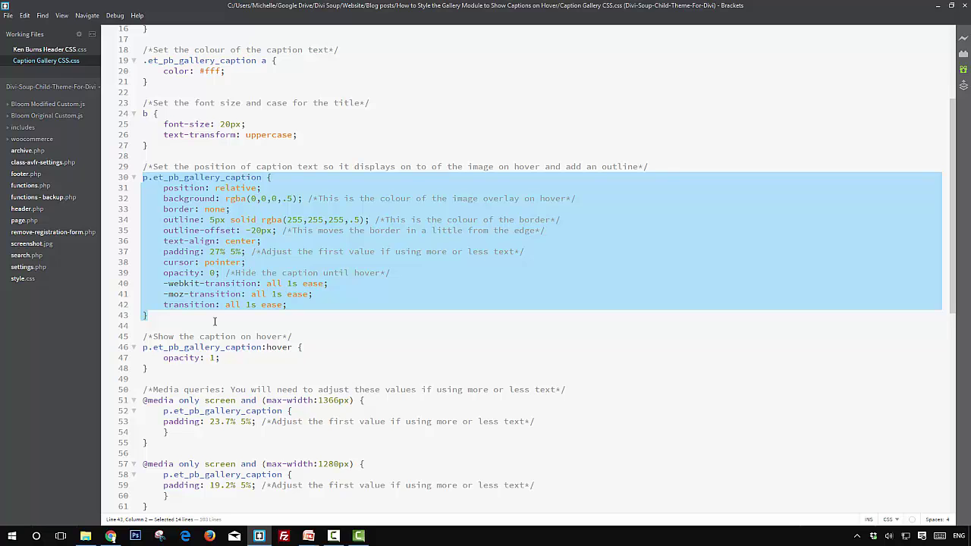
{"action": "left_click_drag", "start_coordinate": [143, 347], "coordinate": [153, 370]}
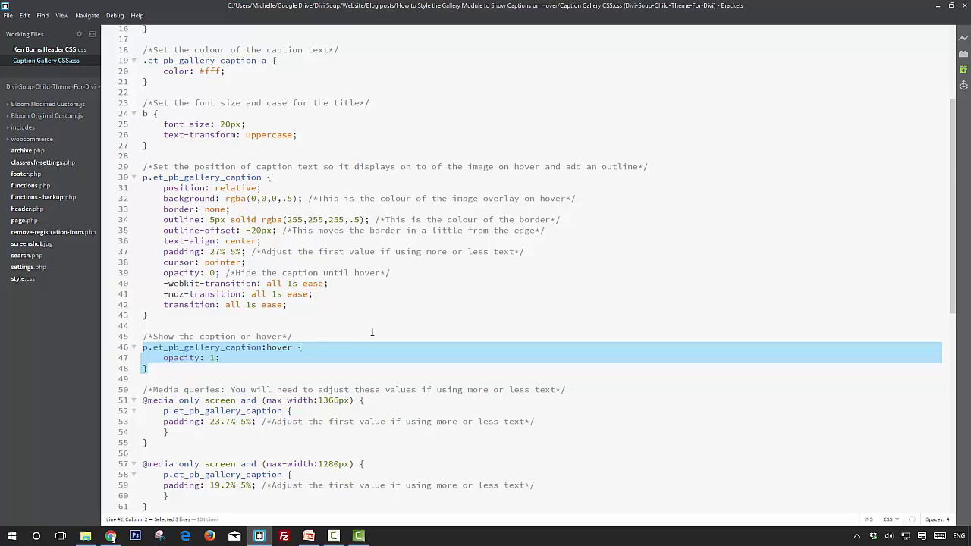
Examine the media queries in the caption CSS, especially the first padding values, the two-column tablet layout and the small-screen rules
{"action": "scroll", "coordinate": [371, 330], "scroll_direction": "down", "scroll_amount": 5}
{"action": "scroll", "coordinate": [372, 331], "scroll_direction": "down", "scroll_amount": 5}
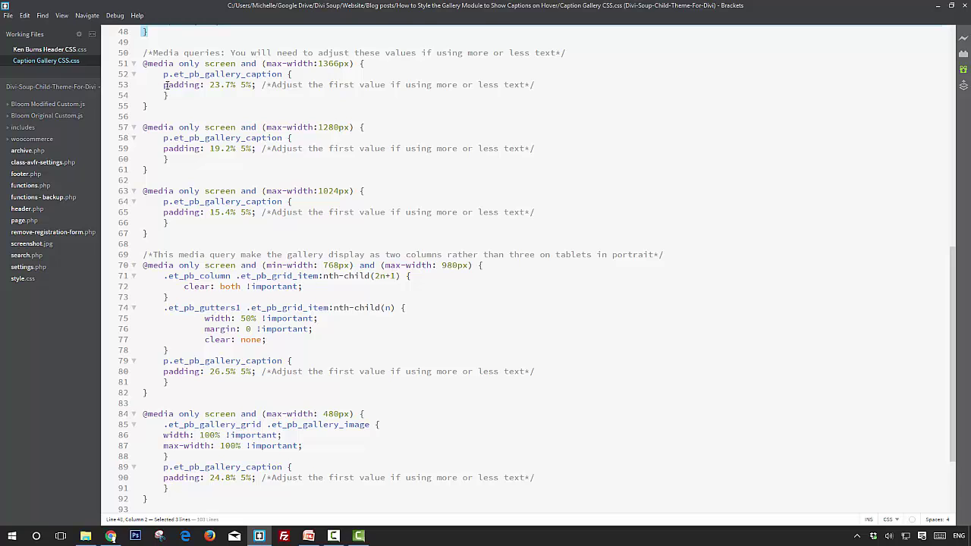
{"action": "left_click_drag", "start_coordinate": [211, 84], "coordinate": [242, 84]}
{"action": "left_click", "coordinate": [211, 85]}
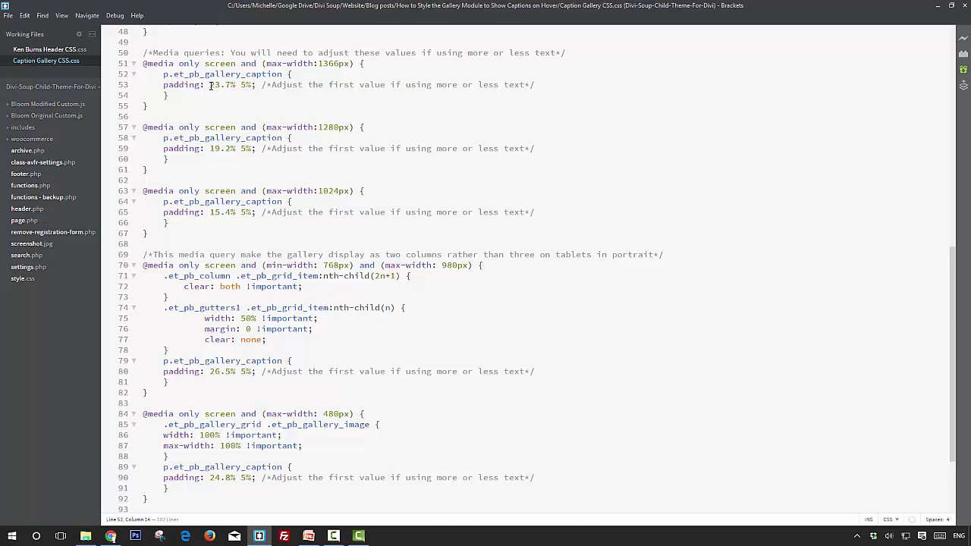
{"action": "left_click_drag", "start_coordinate": [211, 85], "coordinate": [232, 84]}
{"action": "left_click_drag", "start_coordinate": [145, 256], "coordinate": [191, 385]}
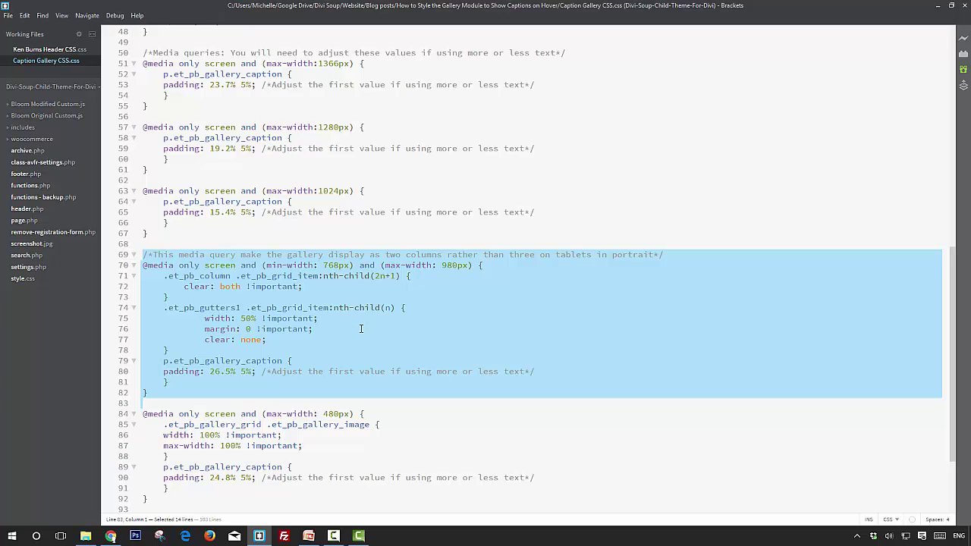
{"action": "scroll", "coordinate": [362, 328], "scroll_direction": "down", "scroll_amount": 4}
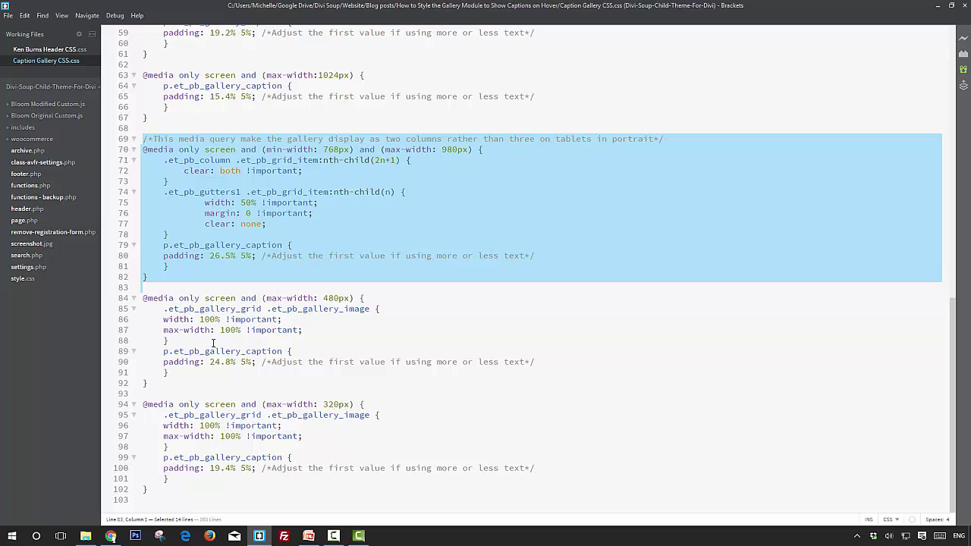
{"action": "left_click", "coordinate": [436, 425]}
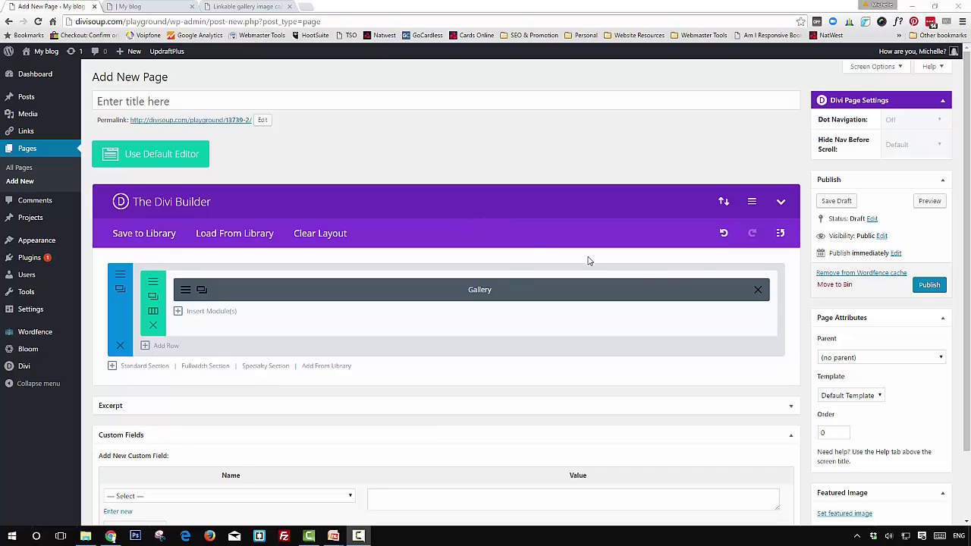
Switch to the WordPress page editor in Chrome, paste the caption gallery code into the Divi Builder's custom CSS and save the settings
{"action": "left_click", "coordinate": [753, 205]}
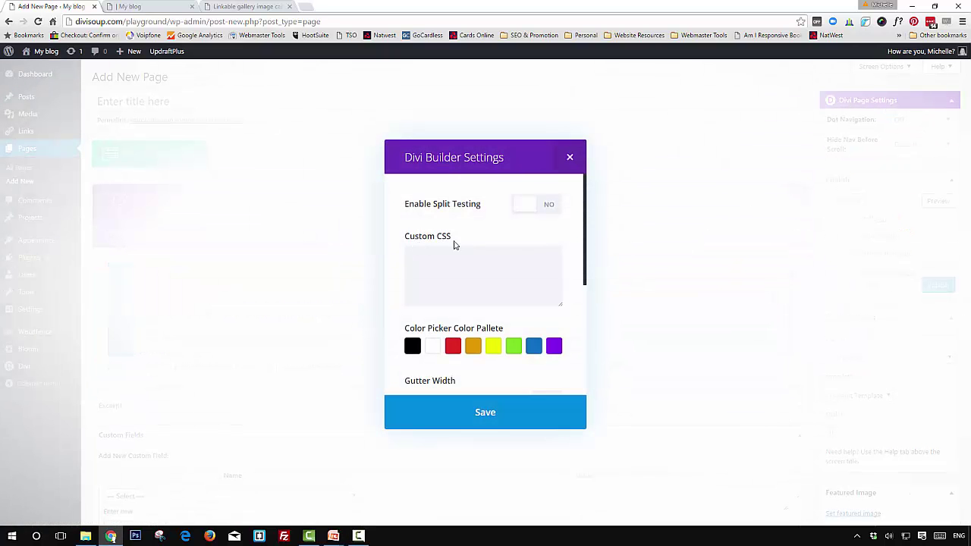
{"action": "left_click", "coordinate": [461, 270]}
{"action": "key", "text": "ctrl+v"}
{"action": "scroll", "coordinate": [461, 269], "scroll_direction": "up", "scroll_amount": 5}
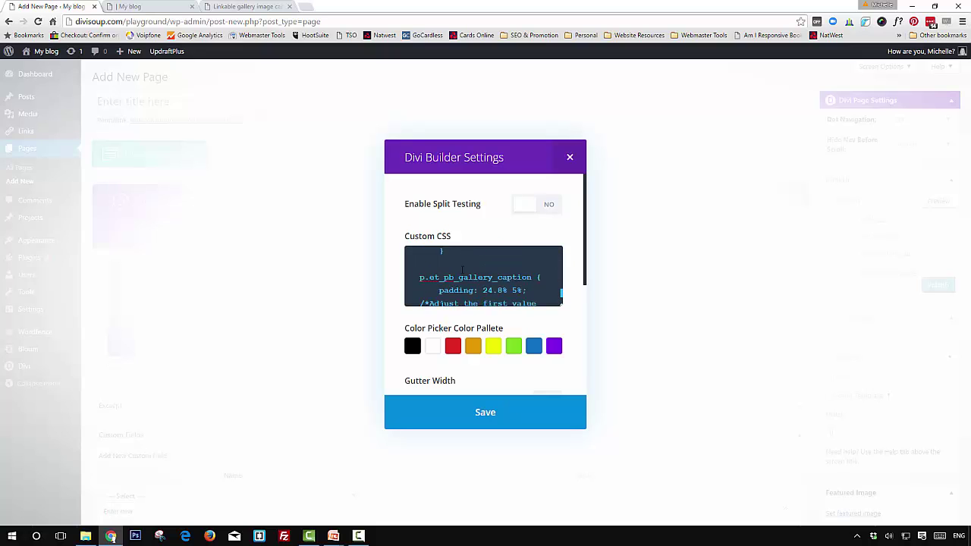
{"action": "left_click", "coordinate": [489, 417]}
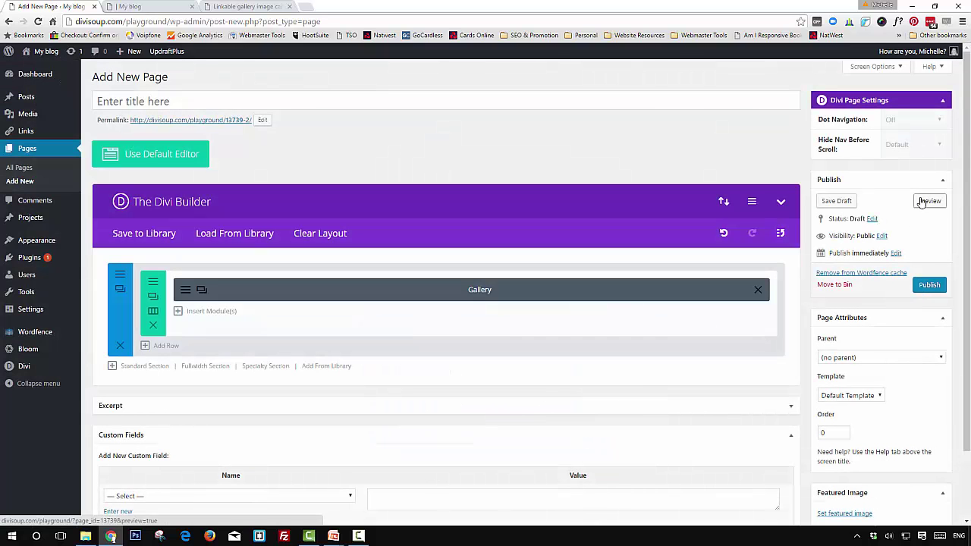
Preview the page and check the captions shown over the gallery images on hover, including tiger, bear, leopard and giraffe
{"action": "left_click", "coordinate": [922, 202]}
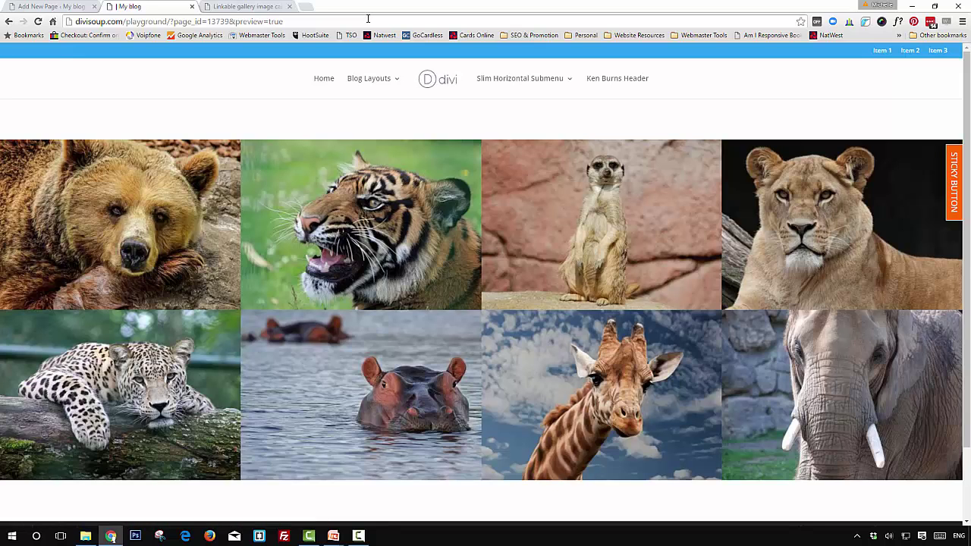
{"action": "mouse_move", "coordinate": [379, 213]}
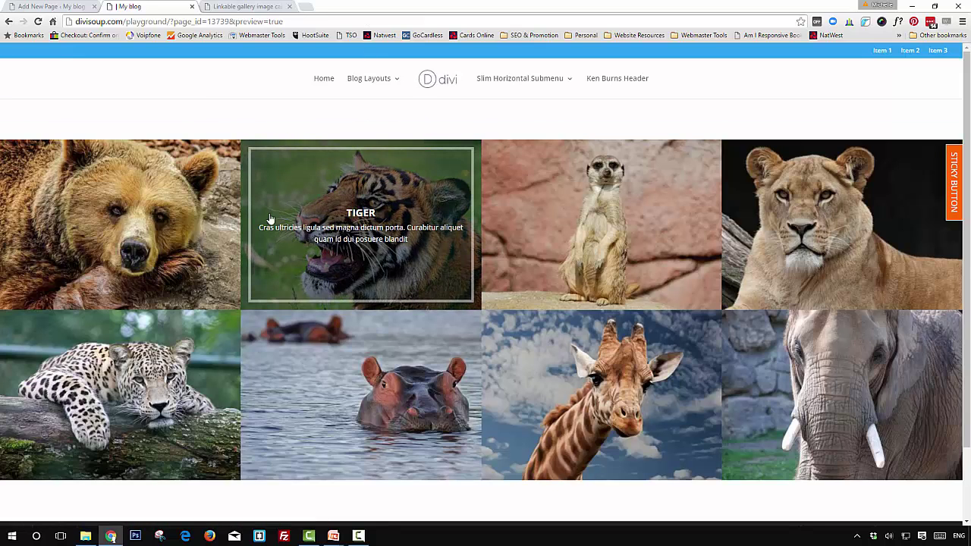
{"action": "mouse_move", "coordinate": [170, 351]}
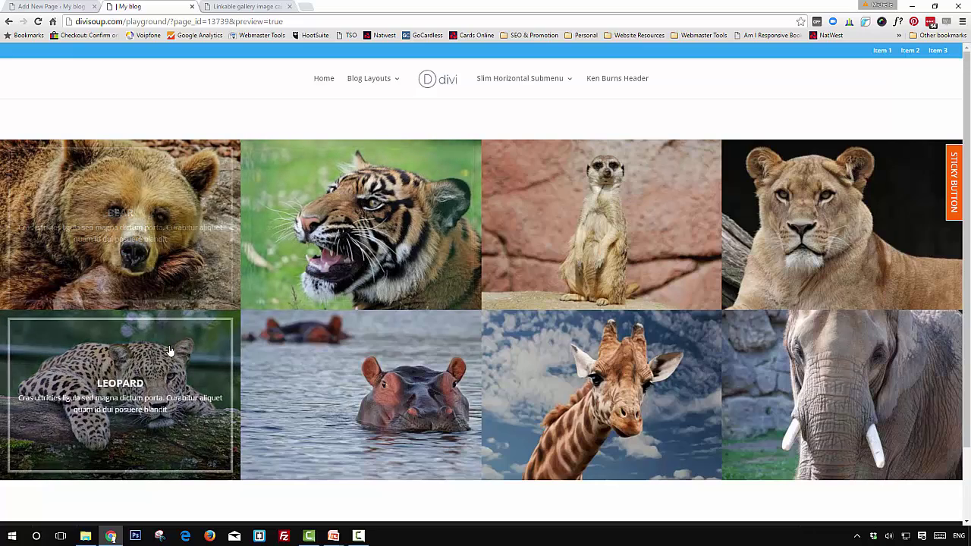
{"action": "mouse_move", "coordinate": [563, 392]}
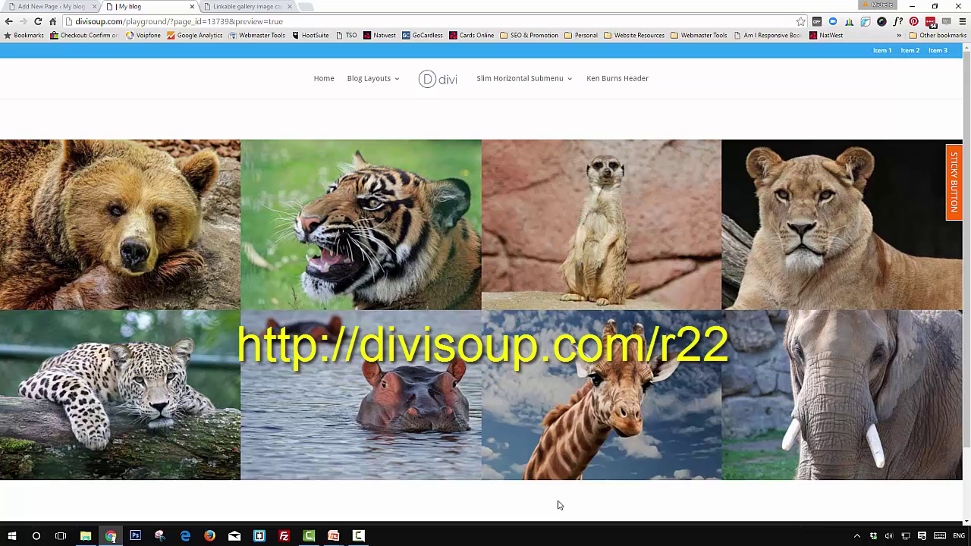
{"action": "key", "text": "F10"}
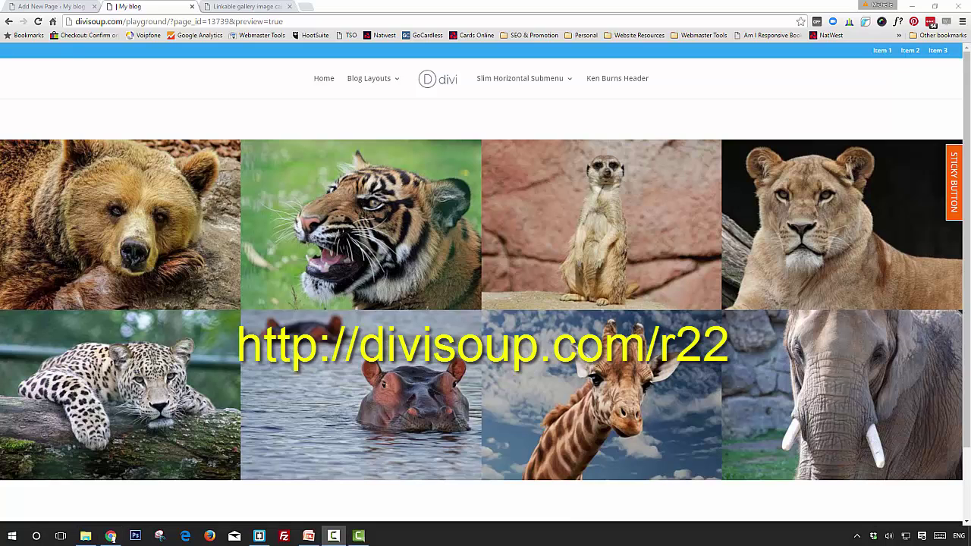